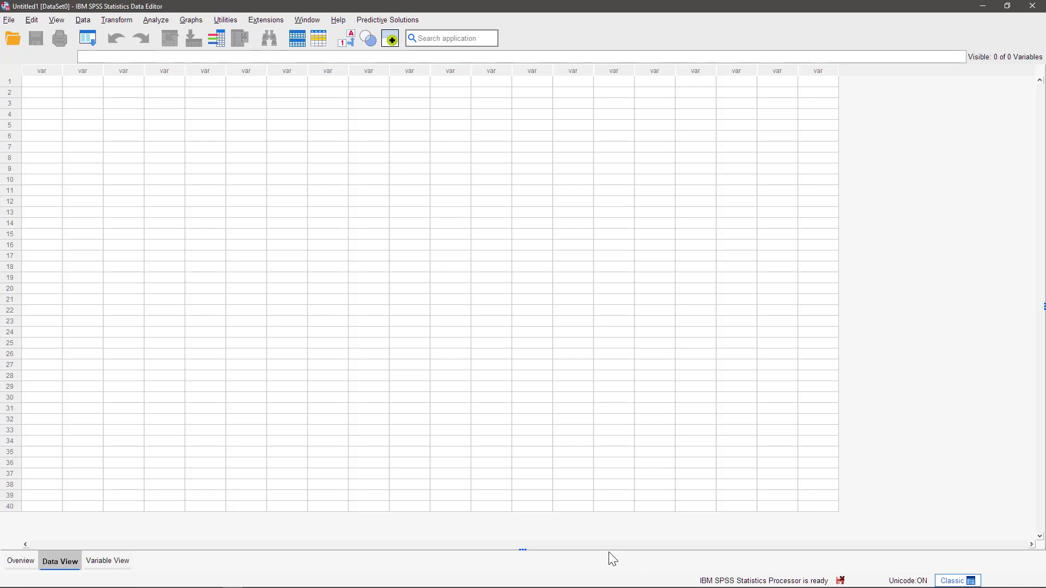
# Start the Map Conversion Utility and load WorldRegions.smz as the source map file.
pyautogui.click(225, 18)
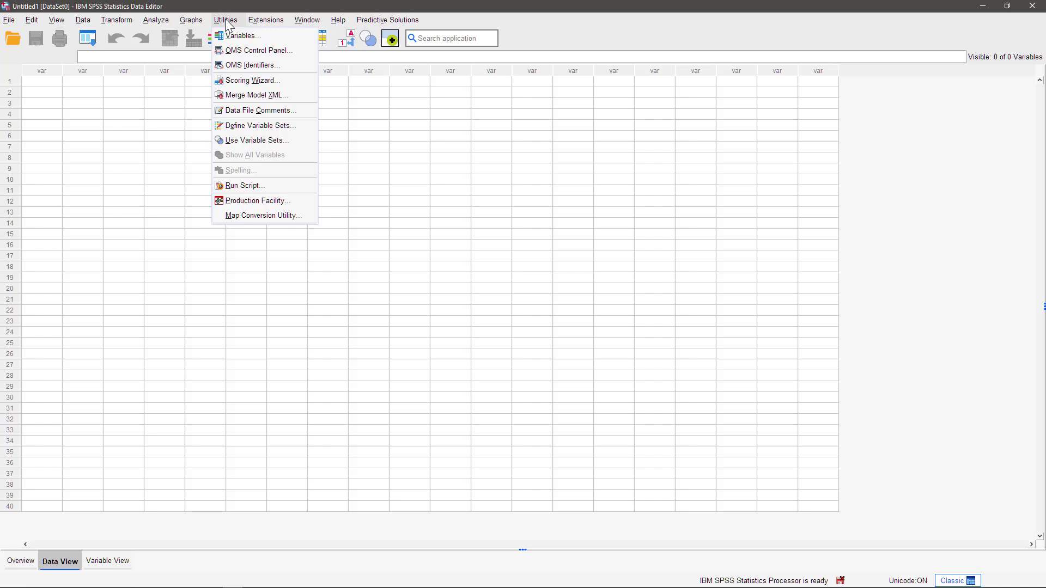
pyautogui.click(242, 218)
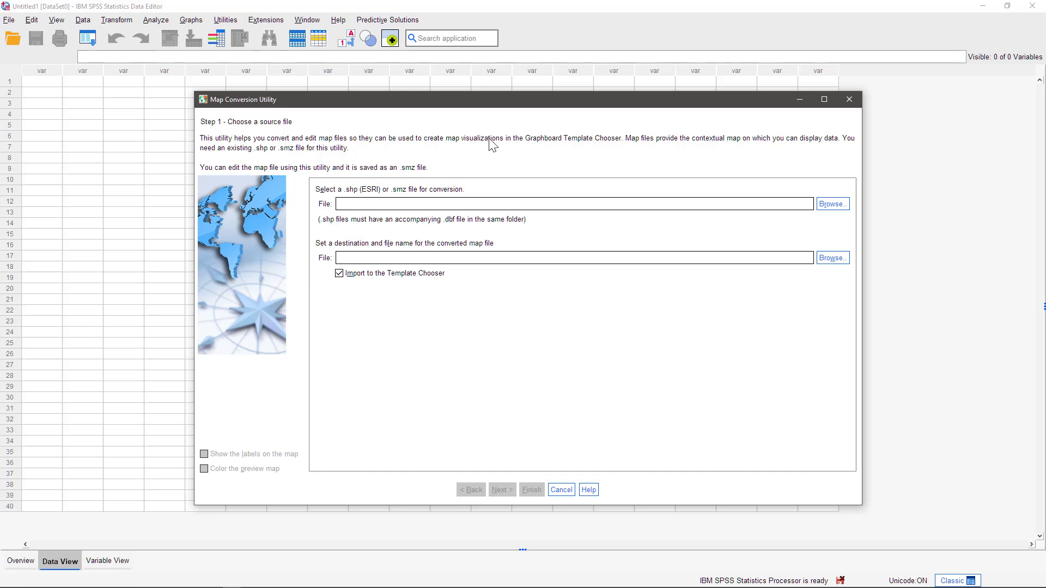
pyautogui.click(824, 210)
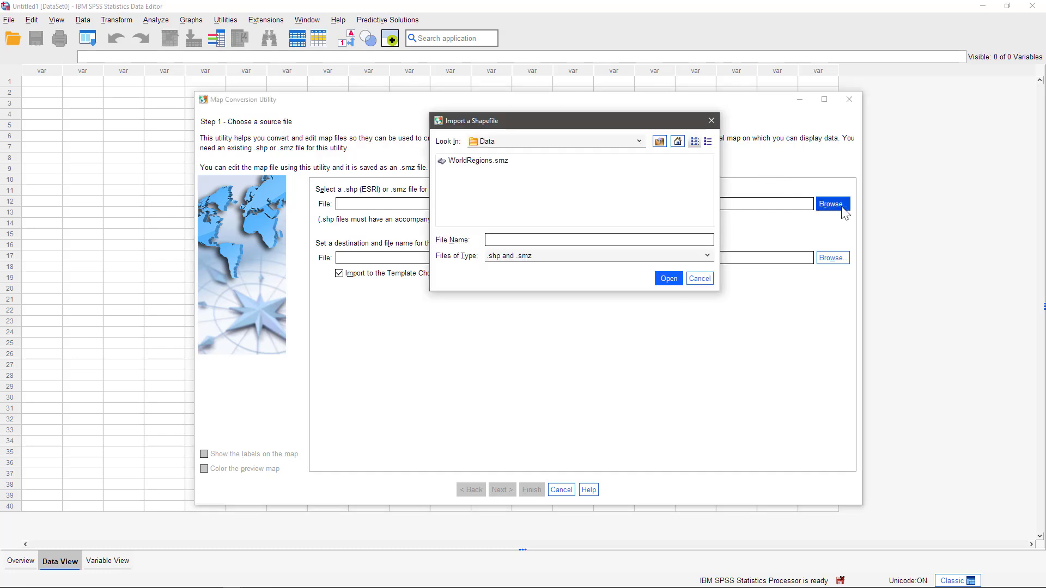
pyautogui.click(473, 161)
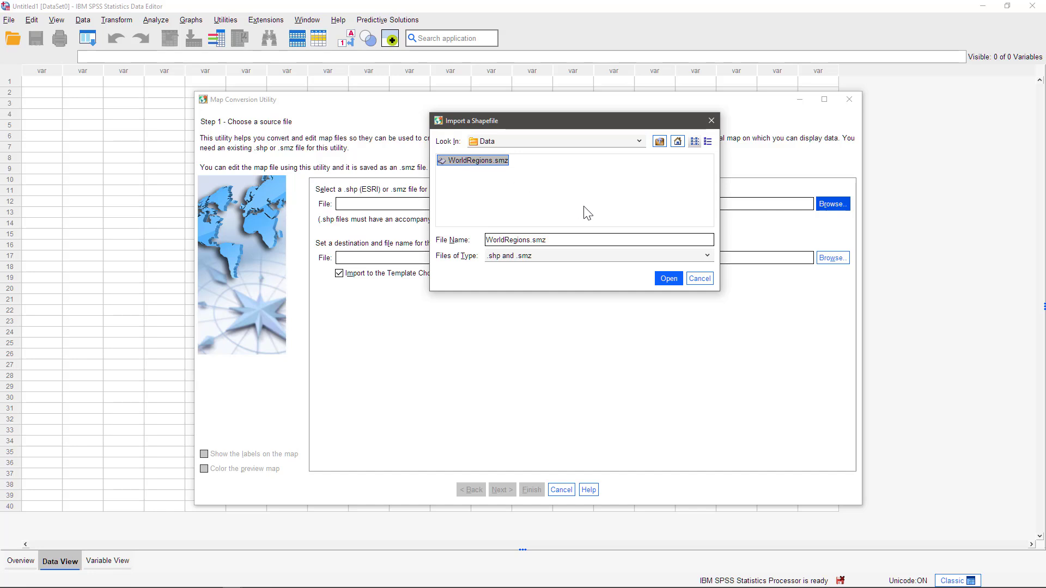
pyautogui.click(660, 279)
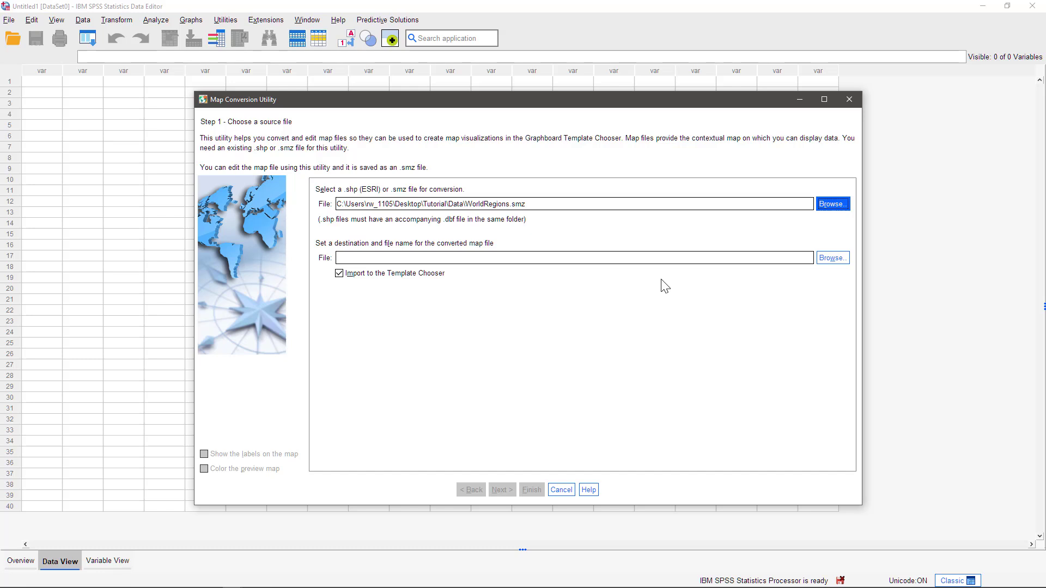
# Set the converted map's destination file name to Regions in smz format and proceed to the map key settings.
pyautogui.click(831, 258)
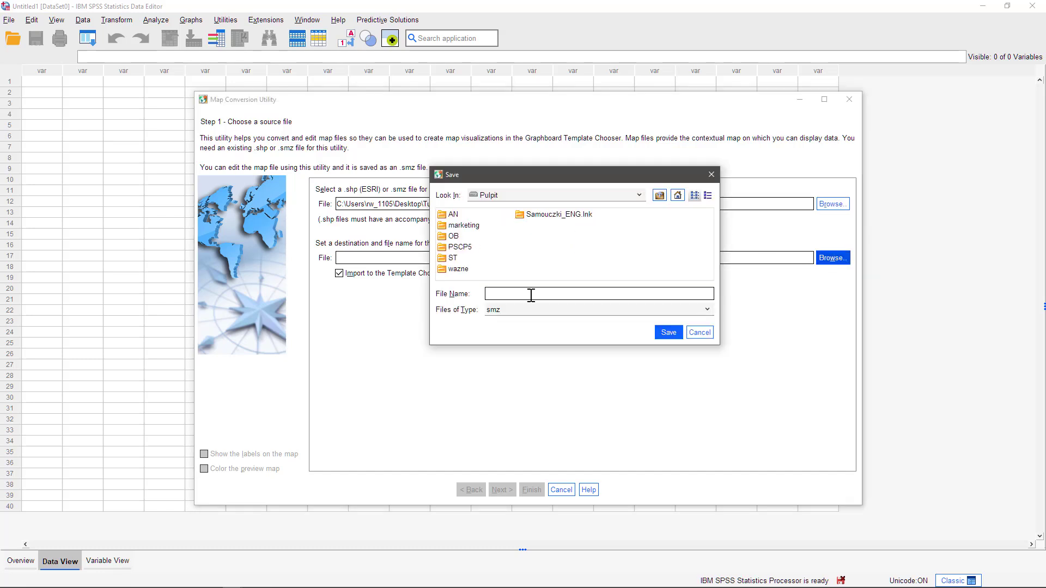
pyautogui.write('Regions')
pyautogui.click(668, 332)
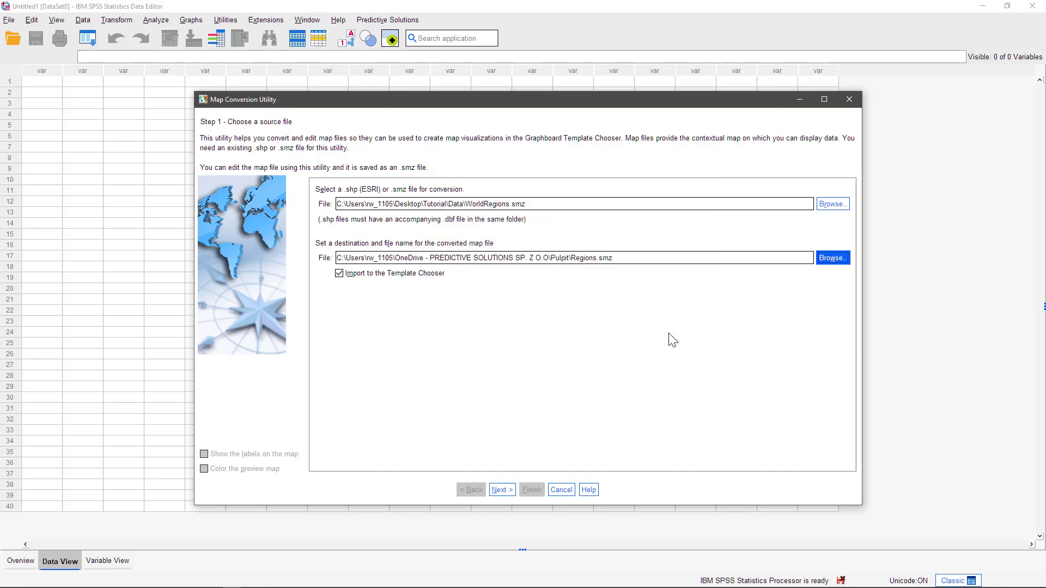
pyautogui.click(503, 489)
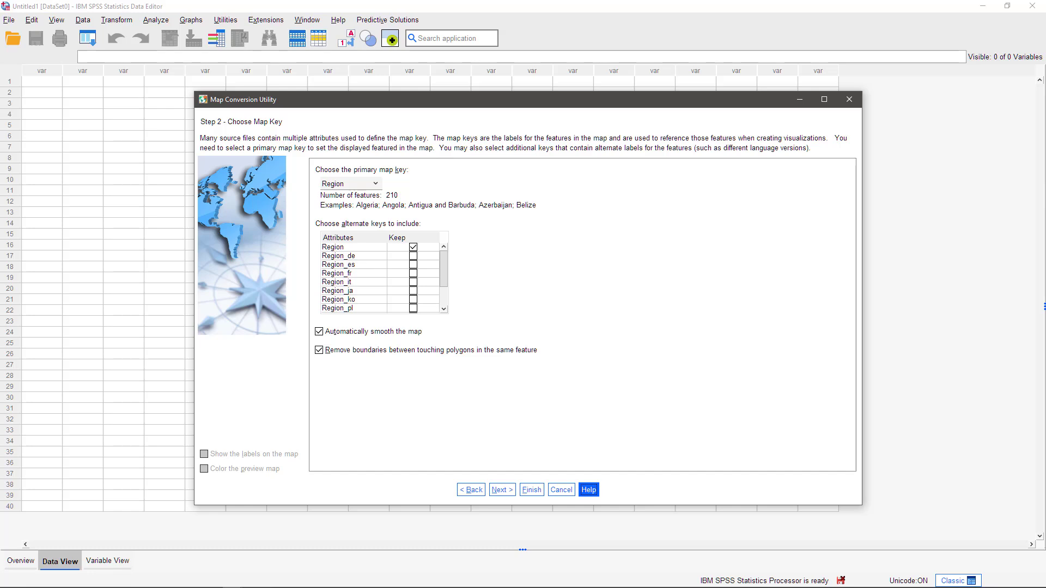
# Keep Region as the primary map key, include Region_de and Region_es as alternate keys, and proceed to map editing.
pyautogui.click(375, 184)
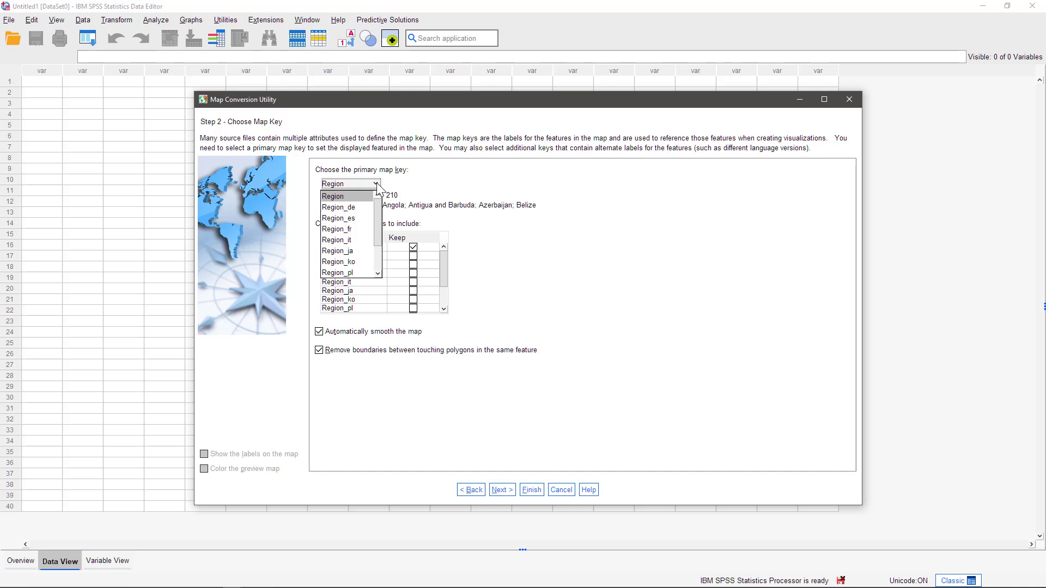
pyautogui.moveTo(376, 206)
pyautogui.mouseDown()
pyautogui.moveTo(377, 237)
pyautogui.moveTo(374, 204)
pyautogui.mouseUp()
pyautogui.click(376, 184)
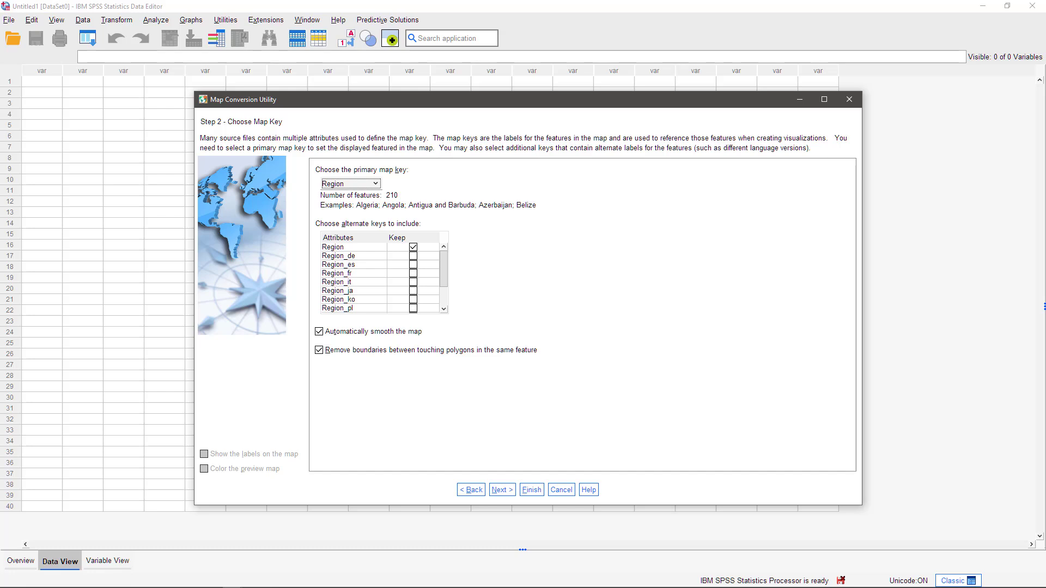
pyautogui.click(413, 256)
pyautogui.click(413, 265)
pyautogui.click(502, 489)
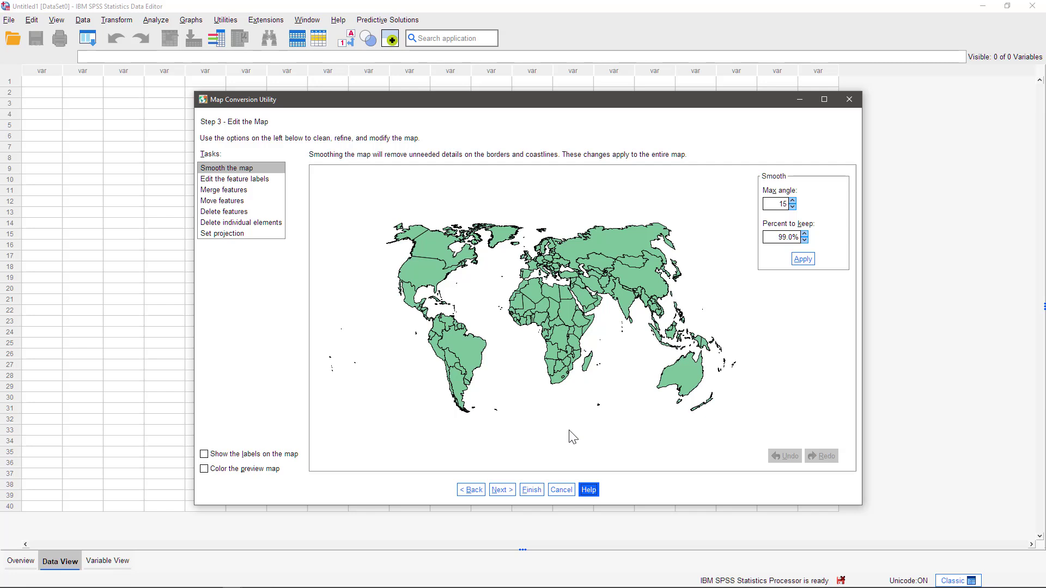
# Merge the features Austria, Belgium, France, Germany, Italy, Poland and Spain.
pyautogui.click(216, 190)
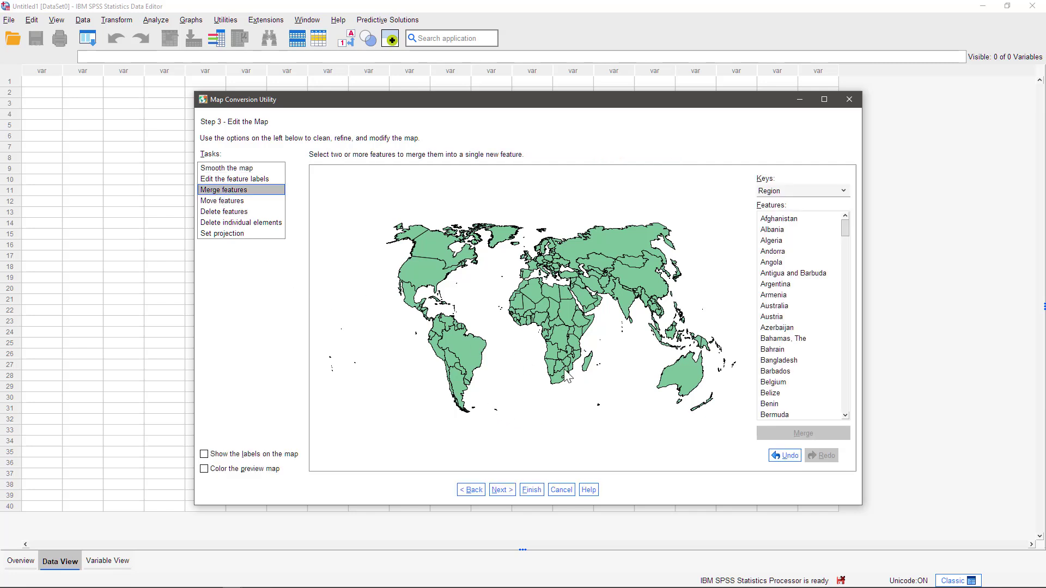
pyautogui.click(648, 420)
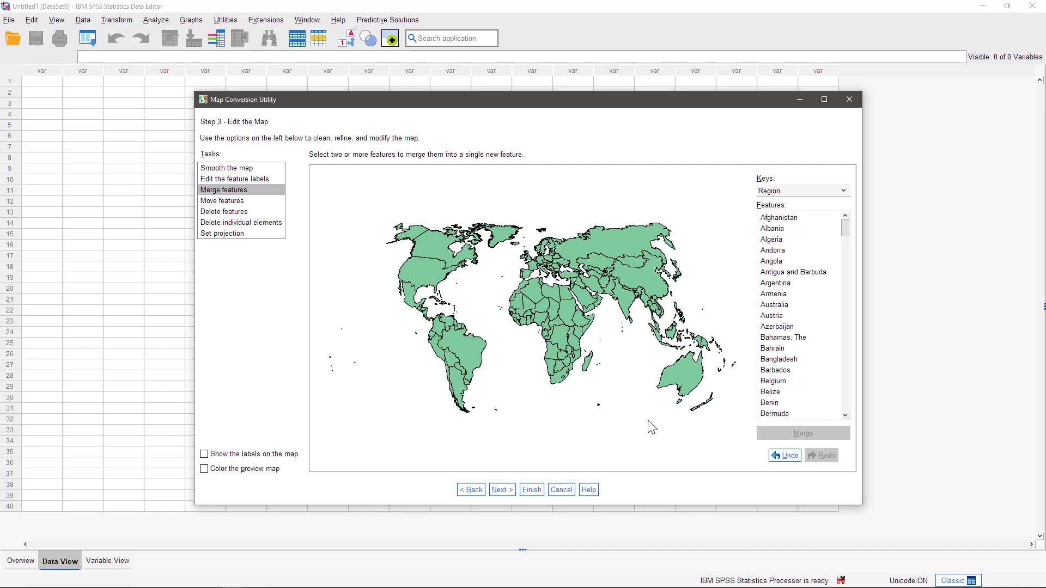
pyautogui.click(778, 321)
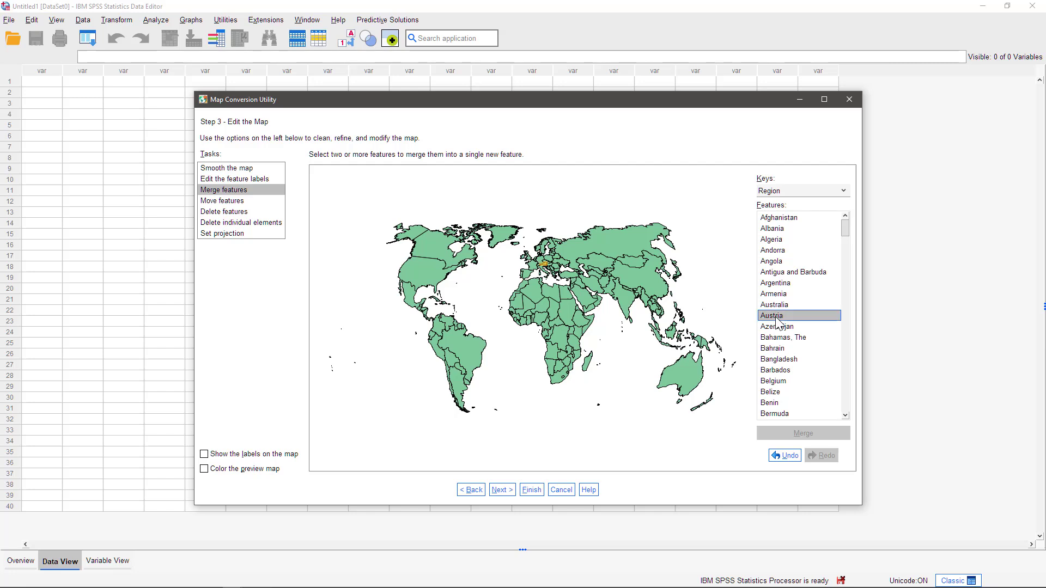
pyautogui.keyDown('ctrl'); pyautogui.click(784, 383); pyautogui.keyUp('ctrl')
pyautogui.scroll(-17, 793, 373)
pyautogui.keyDown('ctrl'); pyautogui.click(790, 381); pyautogui.keyUp('ctrl')
pyautogui.scroll(-4, 791, 376)
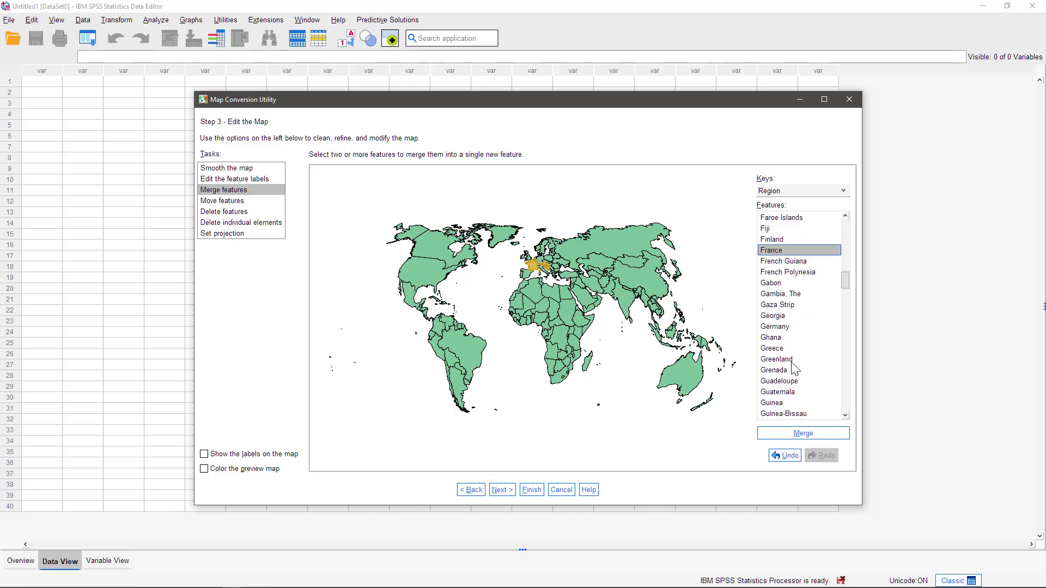
pyautogui.keyDown('ctrl'); pyautogui.click(784, 327); pyautogui.keyUp('ctrl')
pyautogui.scroll(-6, 783, 348)
pyautogui.keyDown('ctrl'); pyautogui.click(780, 380); pyautogui.keyUp('ctrl')
pyautogui.scroll(-4, 790, 377)
pyautogui.scroll(-16, 794, 377)
pyautogui.keyDown('ctrl'); pyautogui.click(794, 402); pyautogui.keyUp('ctrl')
pyautogui.scroll(-8, 793, 375)
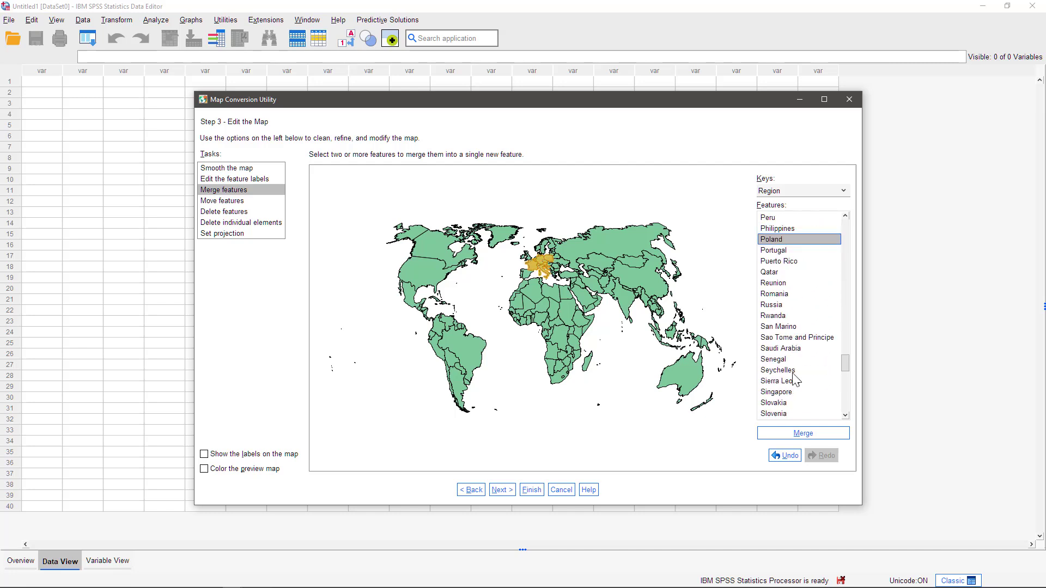
pyautogui.keyDown('ctrl'); pyautogui.click(775, 360); pyautogui.keyUp('ctrl')
pyautogui.click(800, 435)
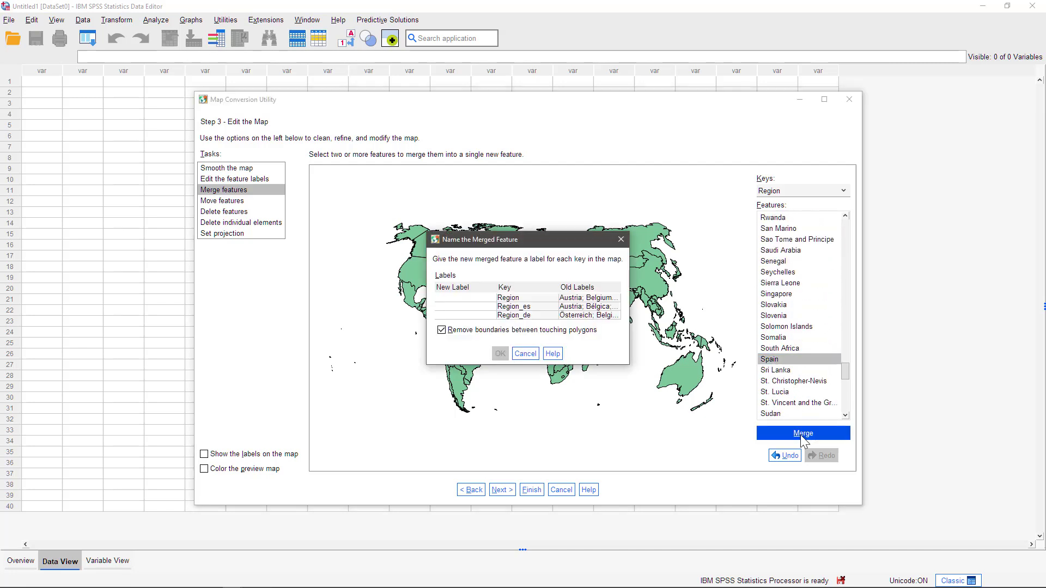
# Label the merged European feature Europe for the Region, Region_es and Region_de keys.
pyautogui.click(460, 298)
pyautogui.write('Europe')
pyautogui.click(455, 306)
pyautogui.write('Europe')
pyautogui.click(453, 315)
pyautogui.write('Europe')
pyautogui.click(500, 354)
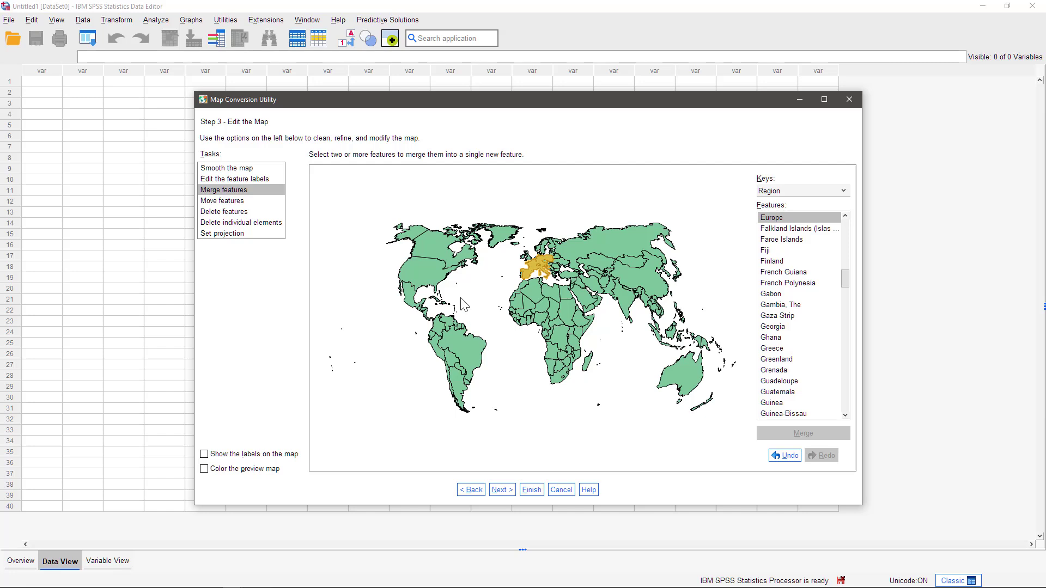
# Merge Canada and the United States on the map.
pyautogui.click(432, 245)
pyautogui.keyDown('ctrl'); pyautogui.click(430, 269); pyautogui.keyUp('ctrl')
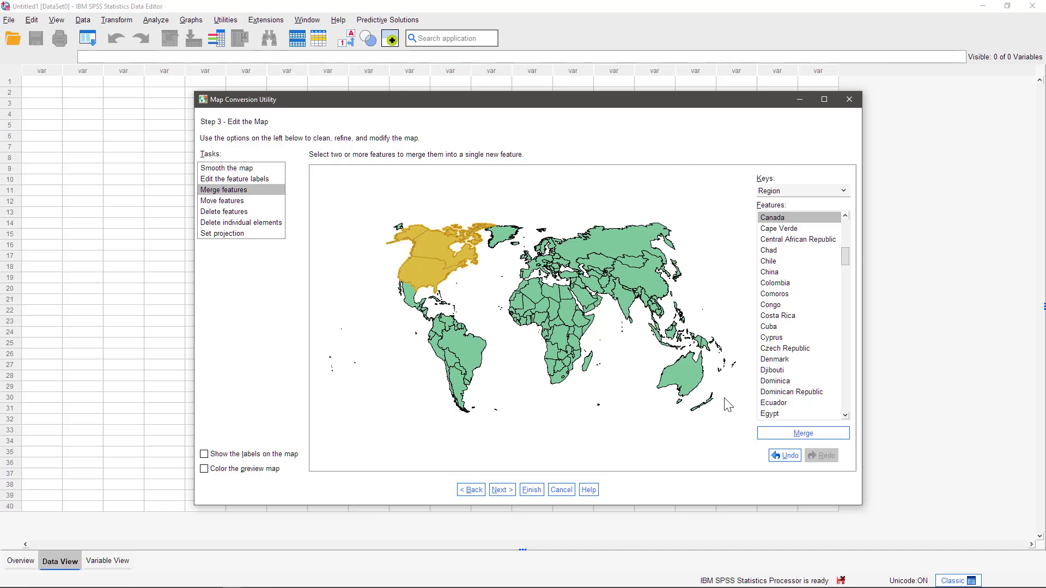
pyautogui.click(804, 434)
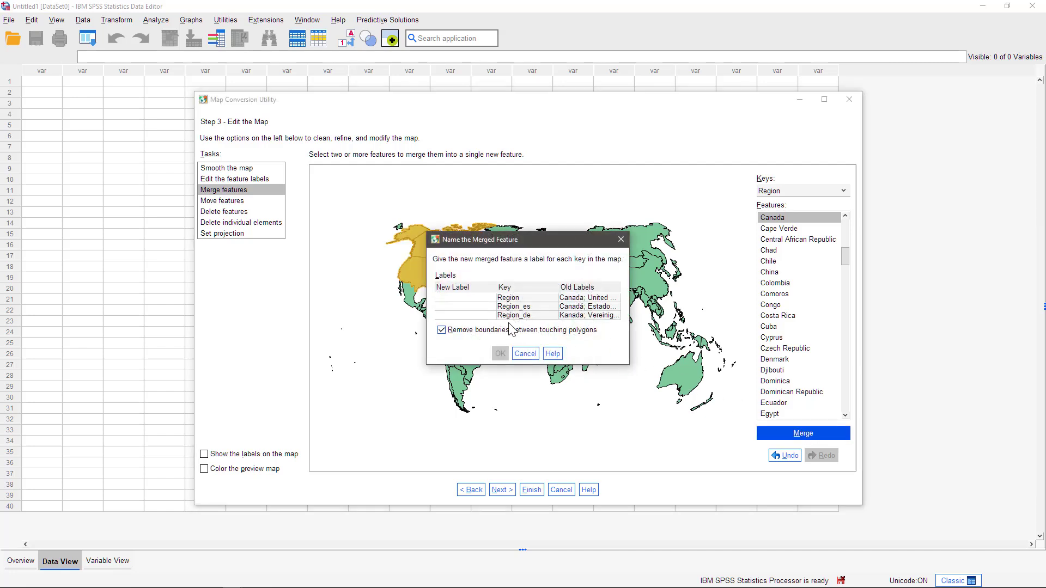
# Label the merged Canada and United States feature North America for all three keys.
pyautogui.click(462, 298)
pyautogui.write('North America')
pyautogui.hotkey('ctrl', 'a')
pyautogui.hotkey('ctrl', 'c')
pyautogui.click(462, 307)
pyautogui.hotkey('ctrl', 'v')
pyautogui.click(462, 316)
pyautogui.hotkey('ctrl', 'v')
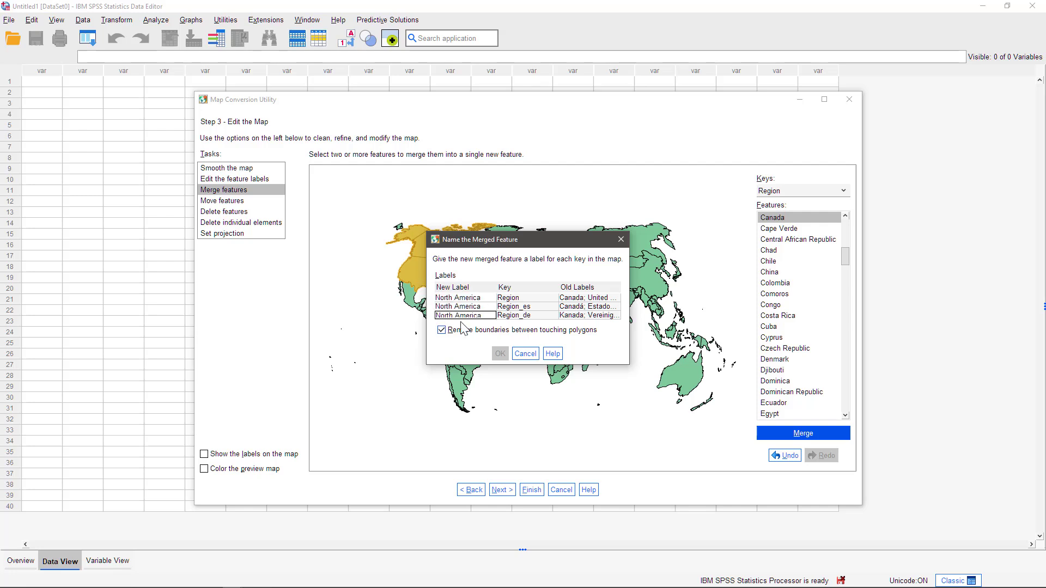
pyautogui.click(500, 353)
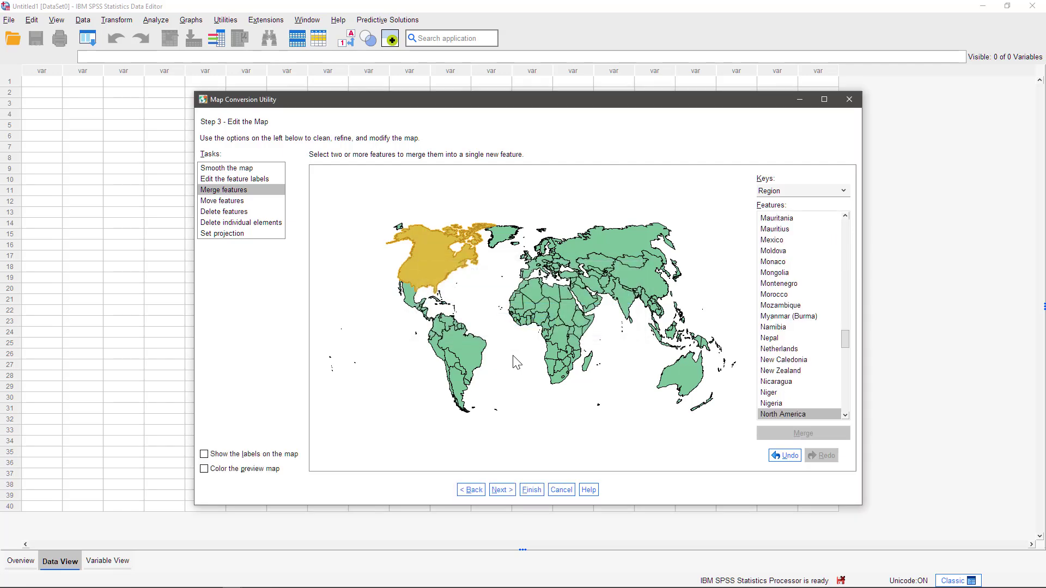
# Merge the features India, China, Japan and Taiwan.
pyautogui.click(631, 306)
pyautogui.keyDown('ctrl'); pyautogui.click(648, 279); pyautogui.keyUp('ctrl')
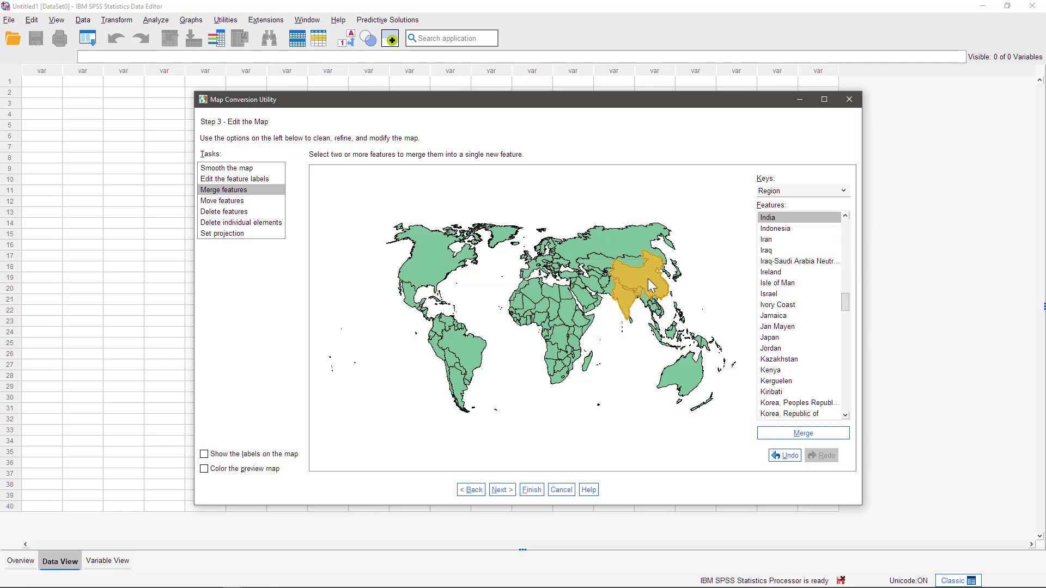
pyautogui.keyDown('ctrl'); pyautogui.click(678, 275); pyautogui.keyUp('ctrl')
pyautogui.scroll(-20, 790, 316)
pyautogui.keyDown('ctrl'); pyautogui.click(770, 391); pyautogui.keyUp('ctrl')
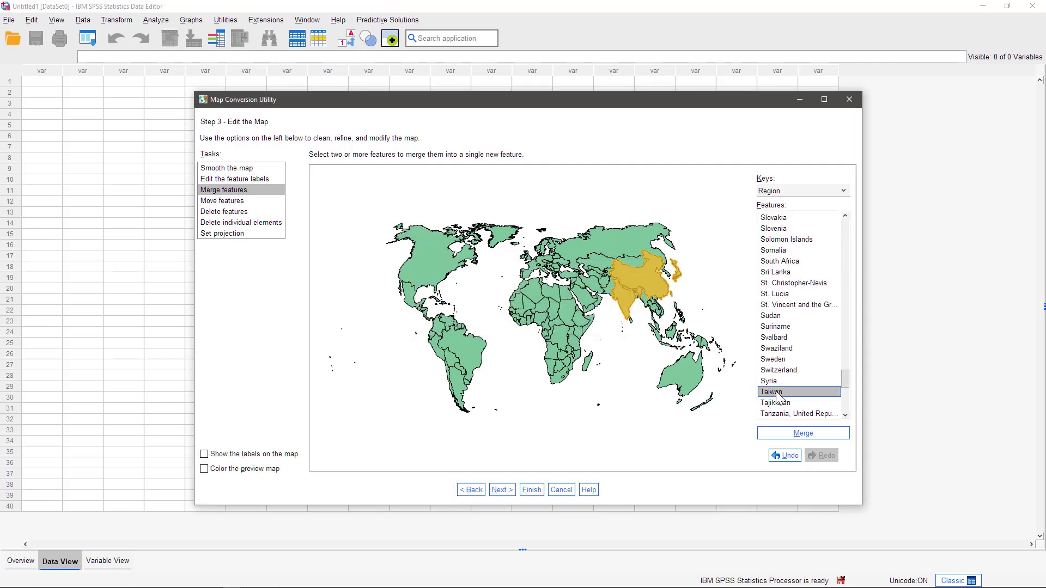
pyautogui.click(803, 434)
# Label the merged India, China, Japan and Taiwan feature Asia for all three keys.
pyautogui.click(456, 297)
pyautogui.write('Asia')
pyautogui.doubleClick(455, 298)
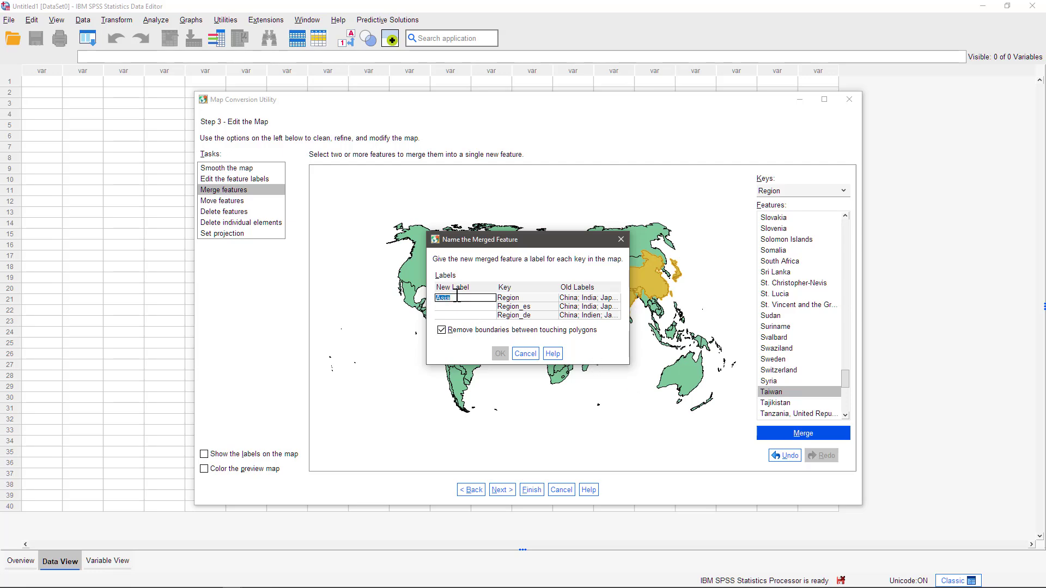
pyautogui.hotkey('ctrl', 'c')
pyautogui.click(452, 306)
pyautogui.hotkey('ctrl', 'v')
pyautogui.click(450, 316)
pyautogui.hotkey('ctrl', 'v')
pyautogui.click(500, 354)
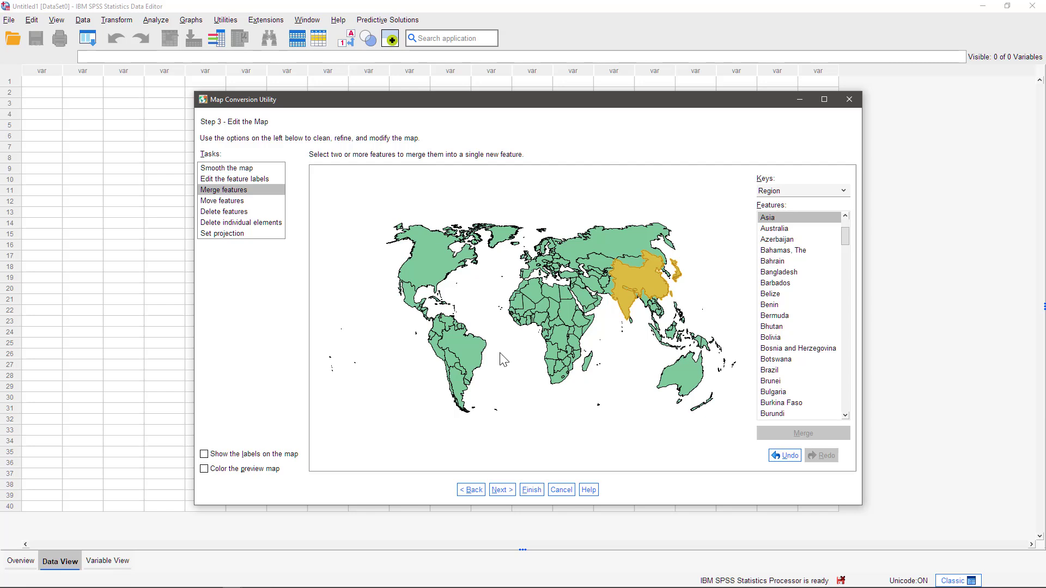
# Delete all map features except Asia, Europe and North America.
pyautogui.click(236, 214)
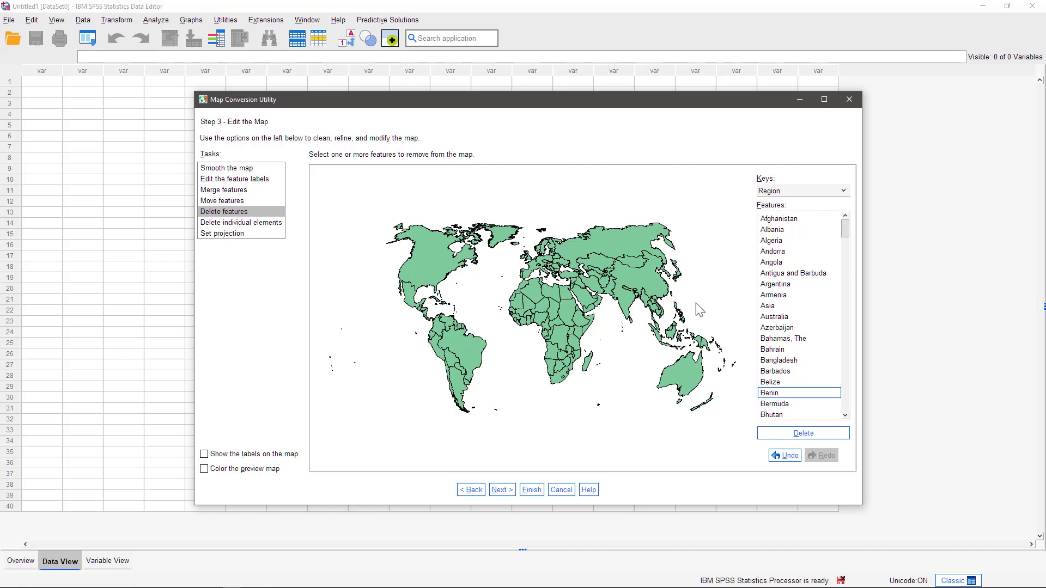
pyautogui.click(775, 318)
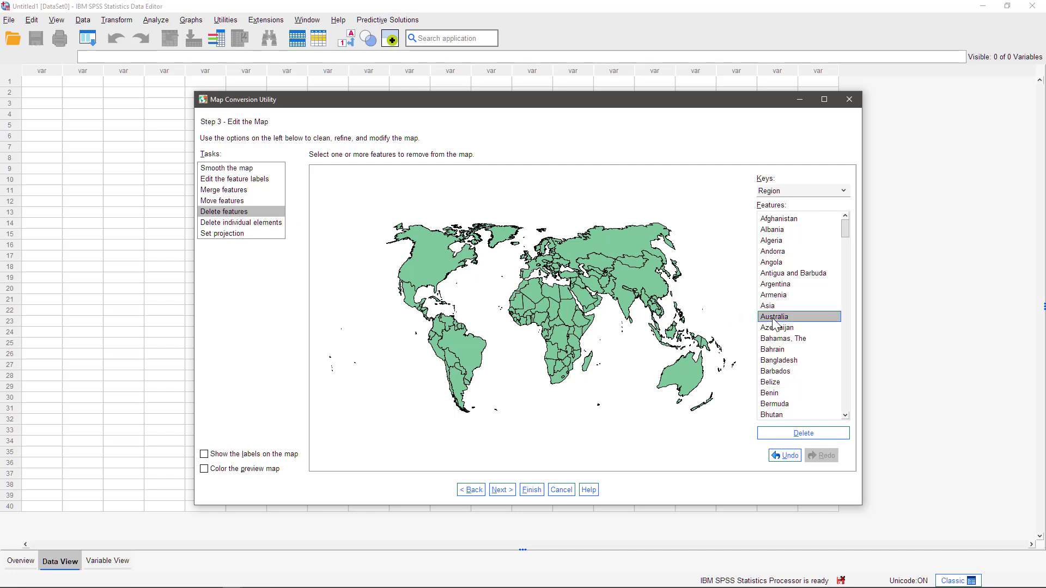
pyautogui.hotkey('ctrl', 'a')
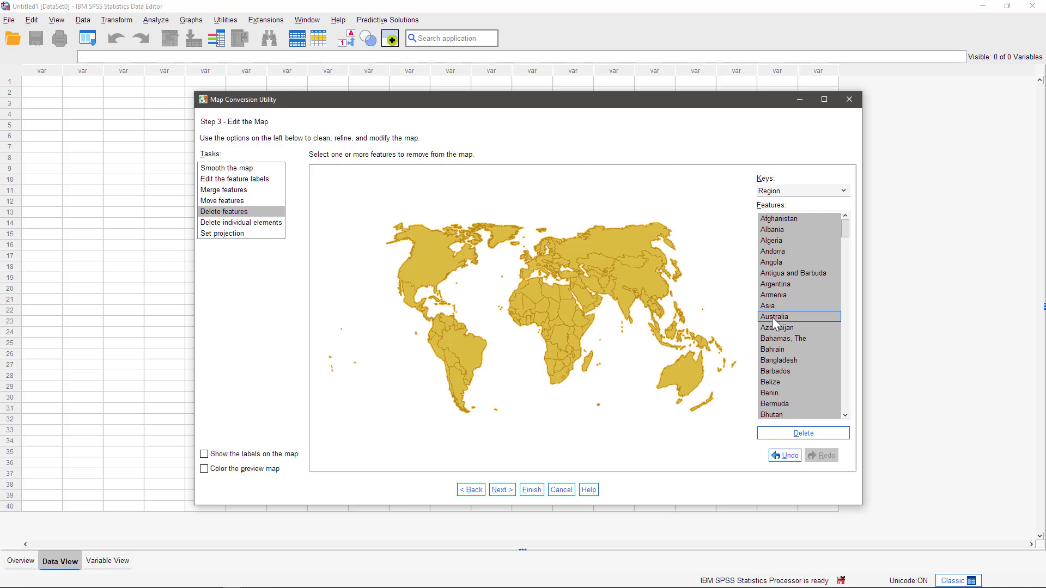
pyautogui.click(774, 309)
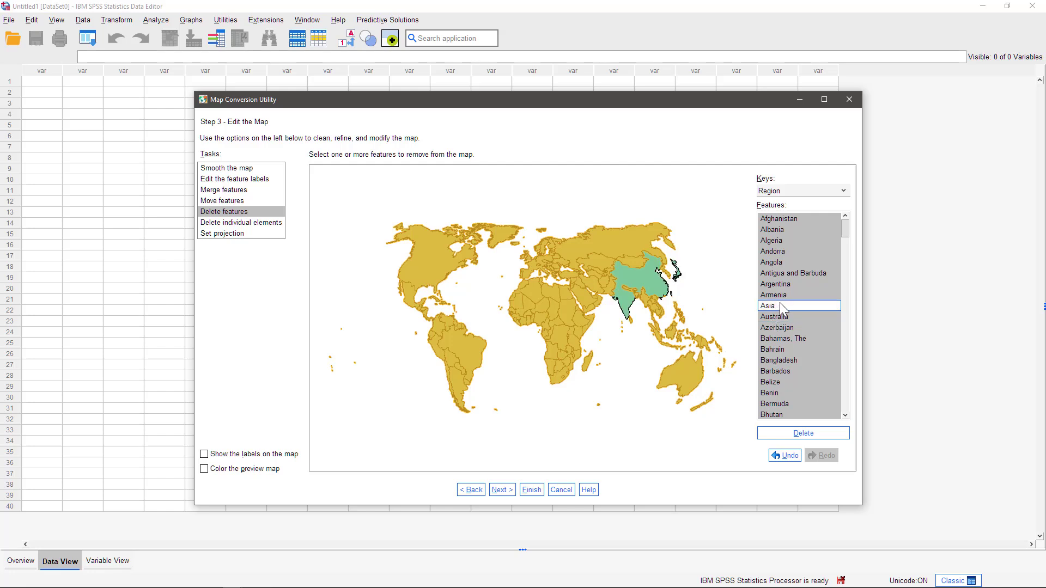
pyautogui.moveTo(845, 228); pyautogui.dragTo(814, 282)
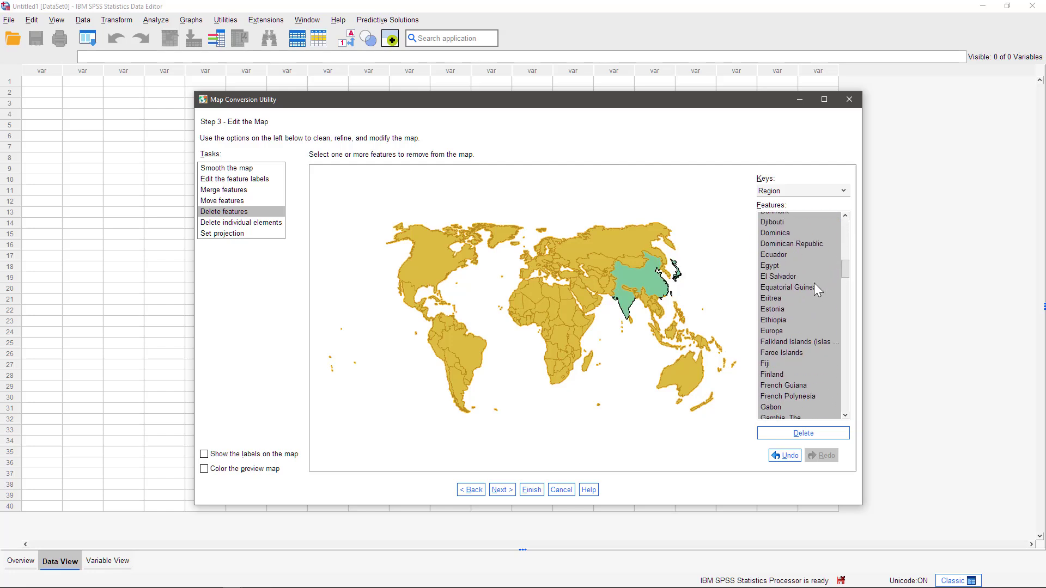
pyautogui.keyDown('ctrl'); pyautogui.click(778, 332); pyautogui.keyUp('ctrl')
pyautogui.scroll(-20, 828, 335)
pyautogui.keyDown('ctrl'); pyautogui.click(791, 394); pyautogui.keyUp('ctrl')
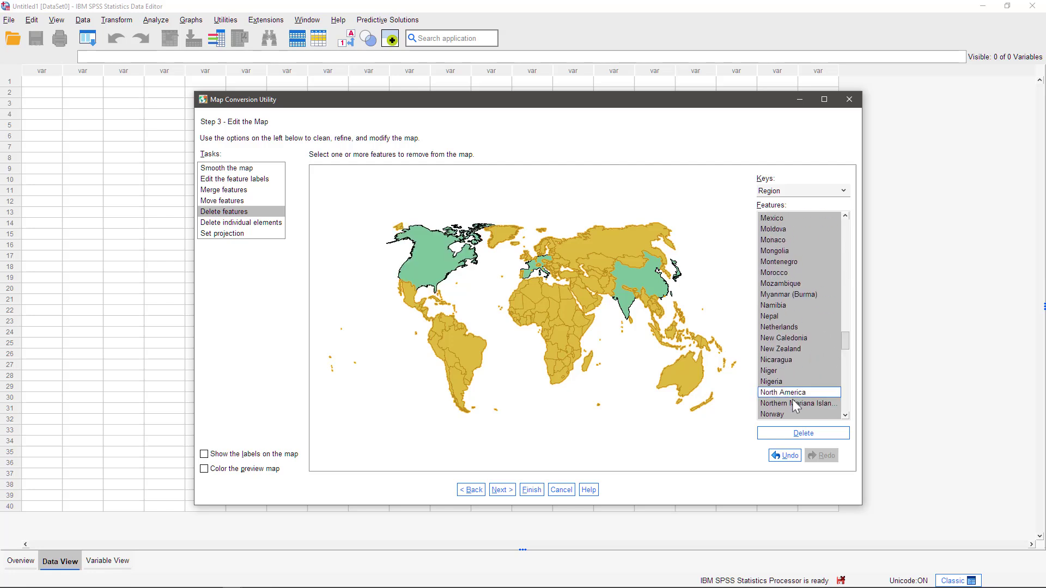
pyautogui.click(790, 433)
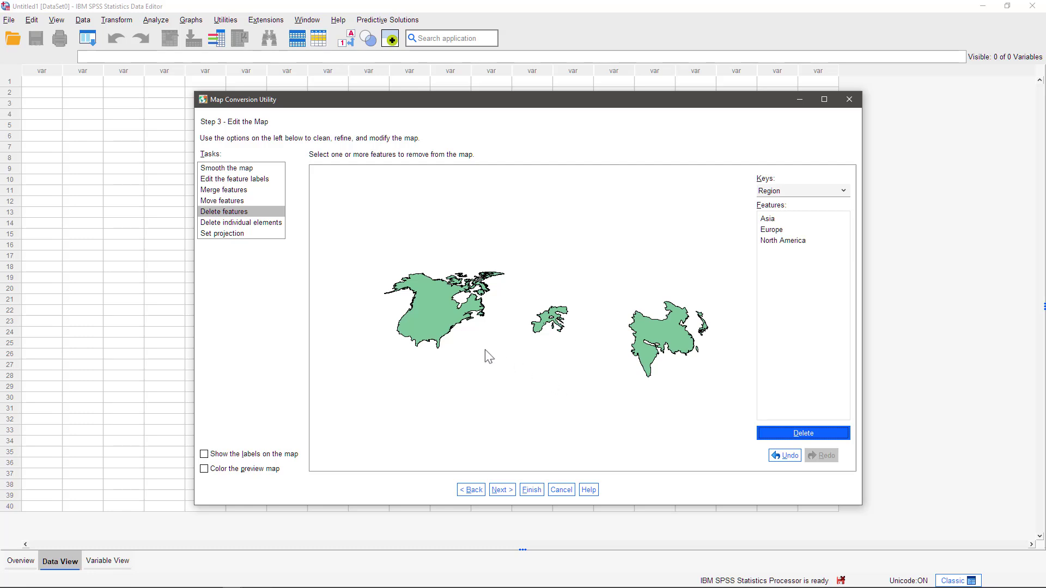
# Try the Mercator projection on the map and set the final projection to Local.
pyautogui.click(227, 237)
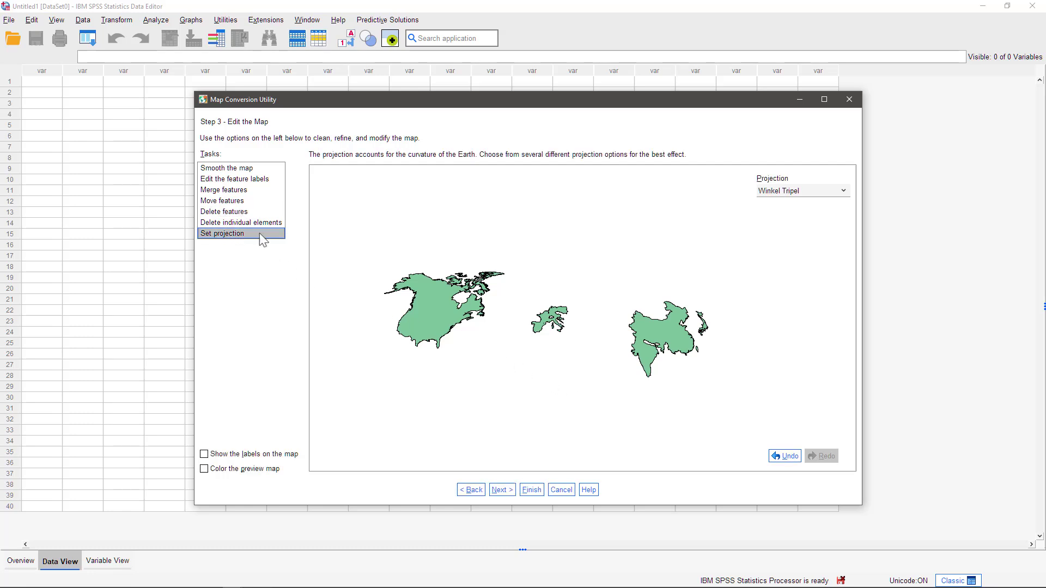
pyautogui.click(842, 192)
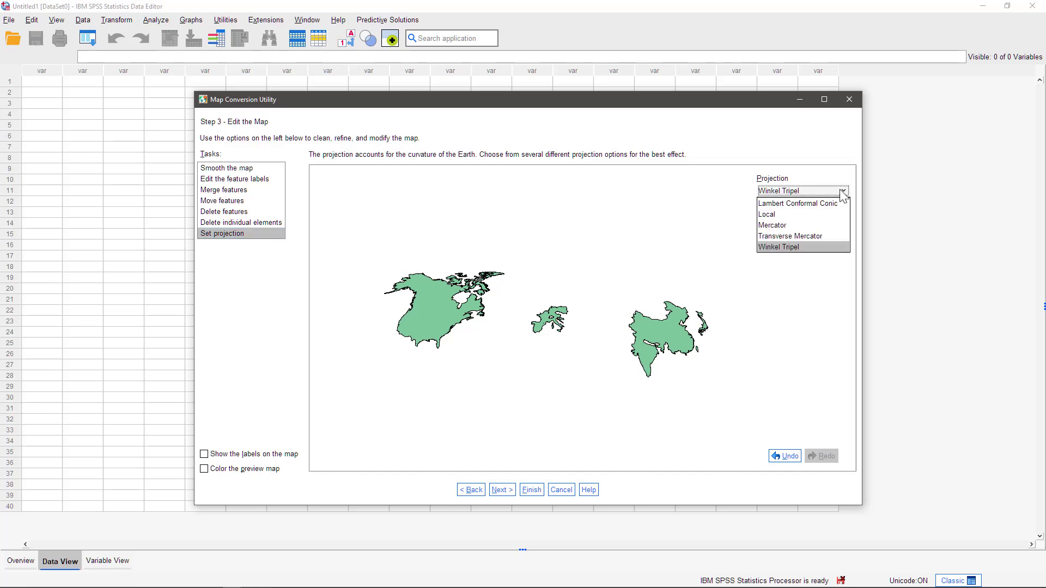
pyautogui.click(791, 225)
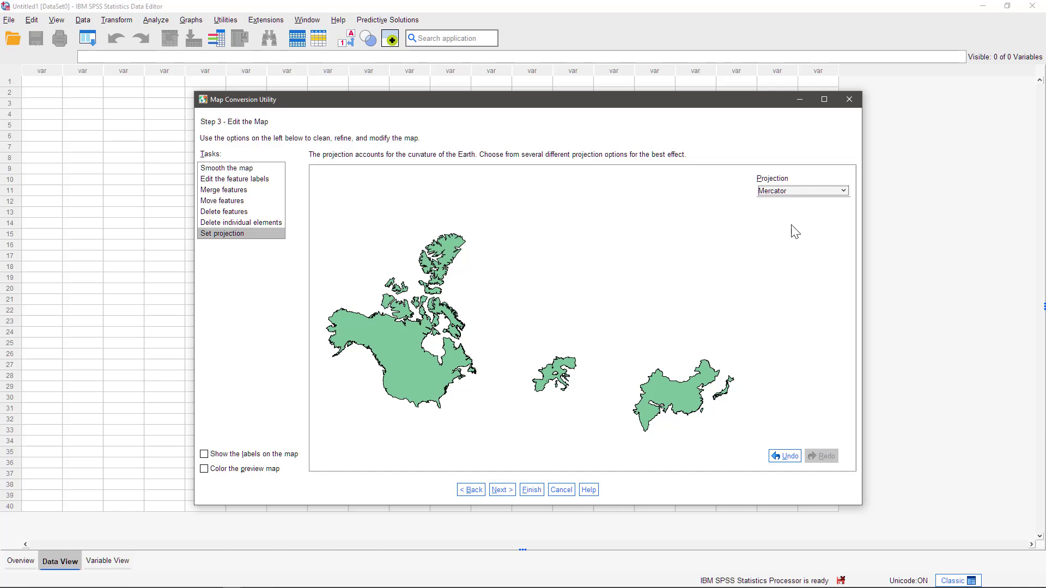
pyautogui.click(823, 190)
pyautogui.click(770, 213)
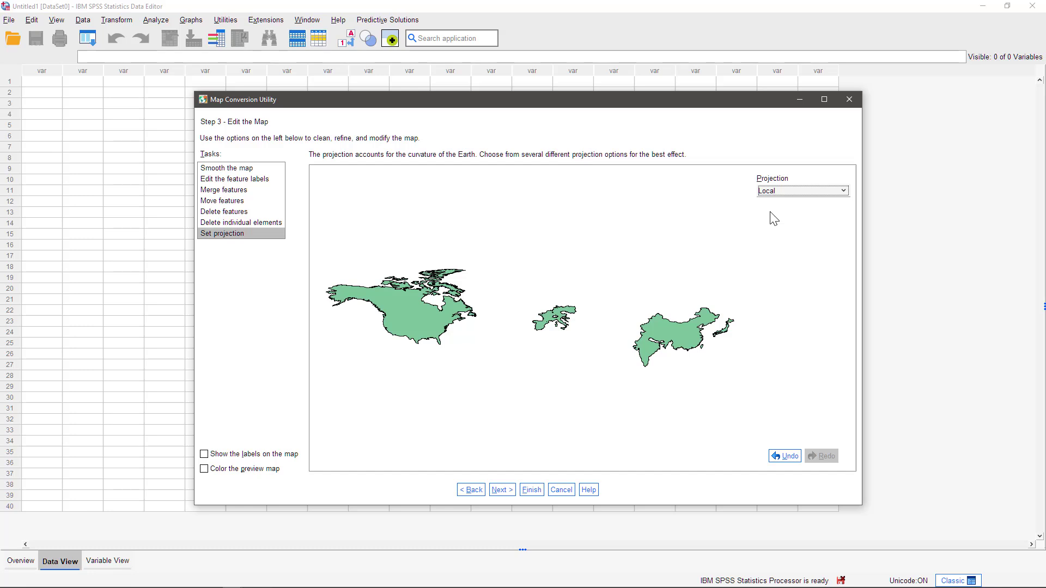
pyautogui.press('Tab')
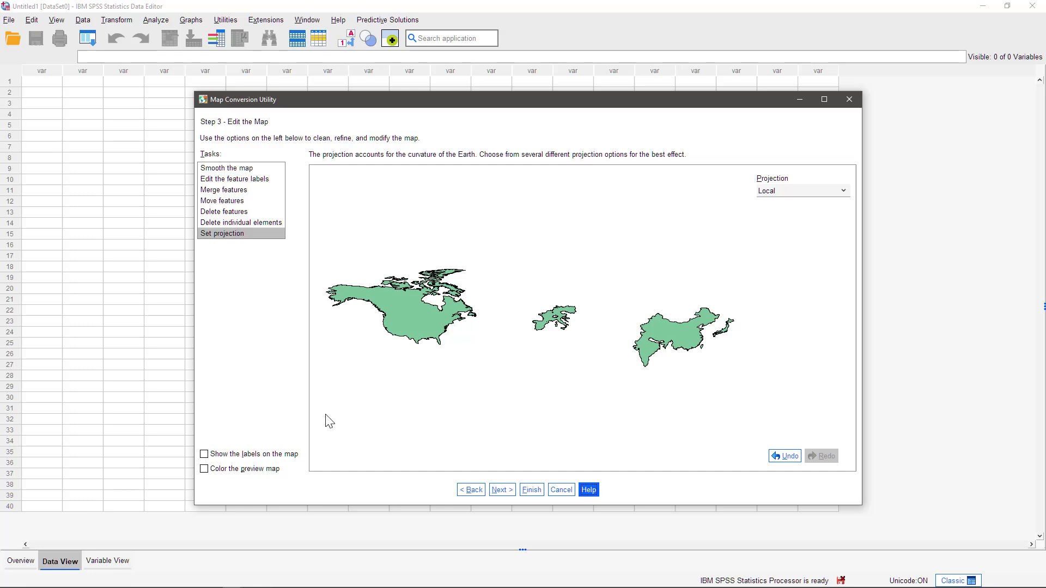
# Show the map labels and reposition Europe just above its shape (about X 7, Y 58) and North America inside its landmass (about X -102, Y 47).
pyautogui.click(243, 457)
pyautogui.click(259, 188)
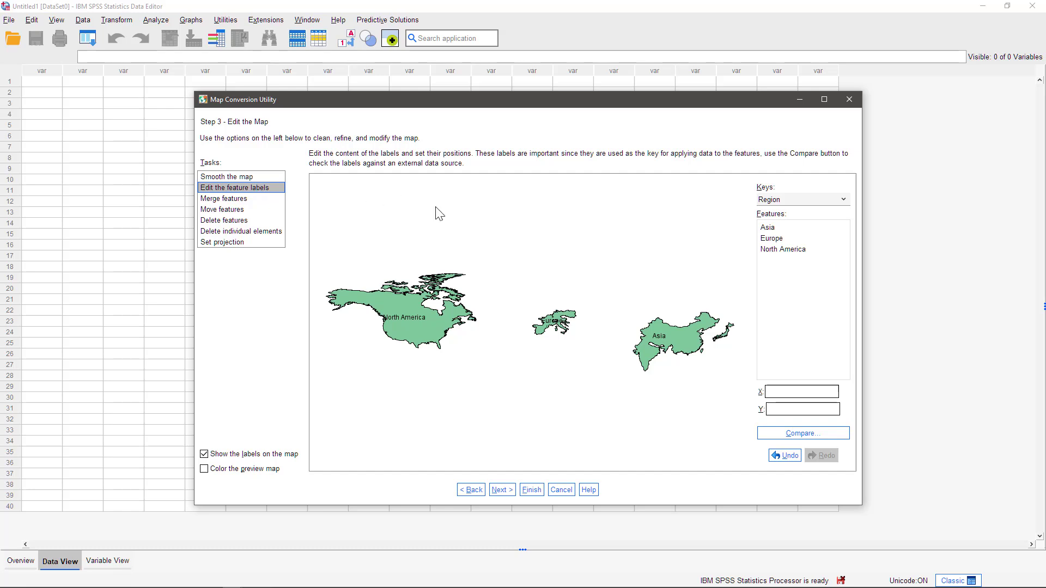
pyautogui.click(556, 323)
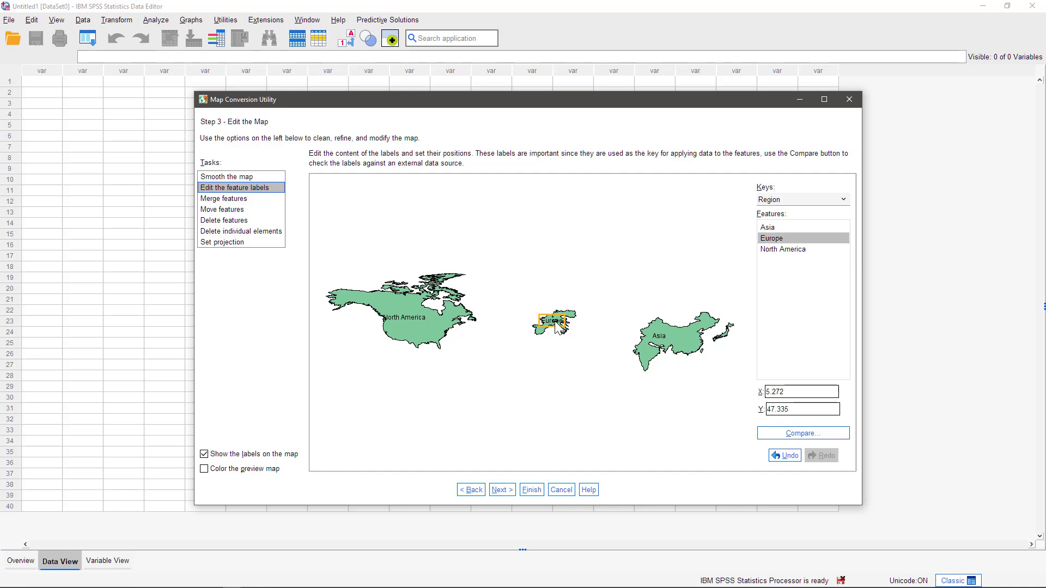
pyautogui.moveTo(556, 324); pyautogui.dragTo(559, 312)
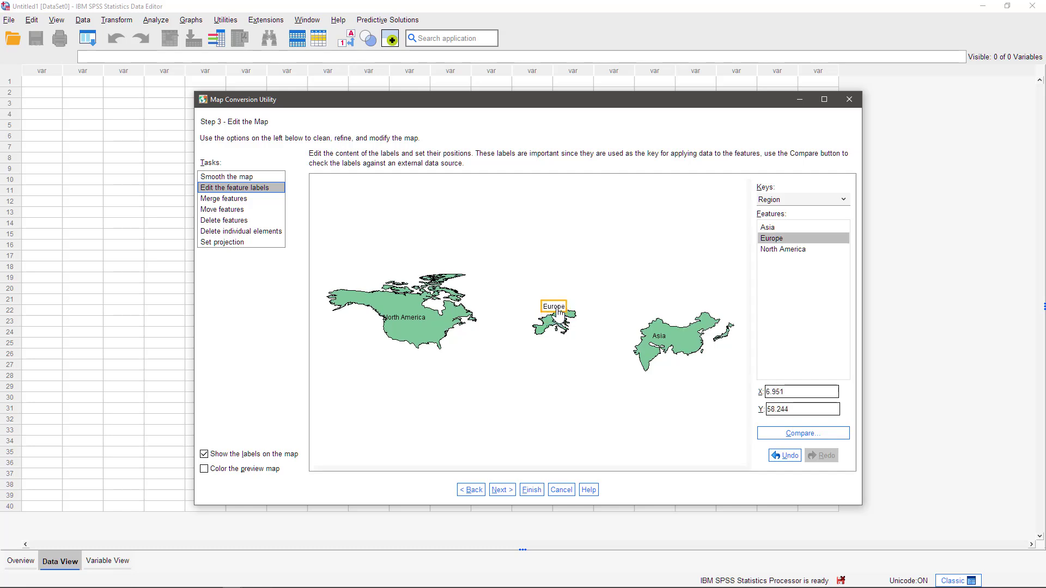
pyautogui.click(404, 316)
pyautogui.moveTo(404, 316); pyautogui.dragTo(413, 321)
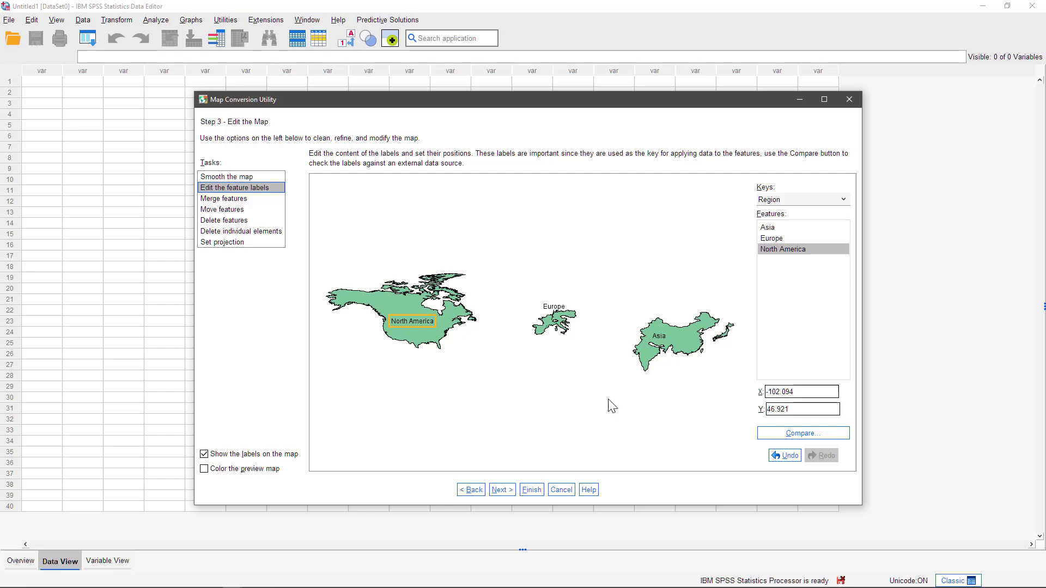
# Replace the map's comment with Sales Regions and finish the map conversion.
pyautogui.click(504, 490)
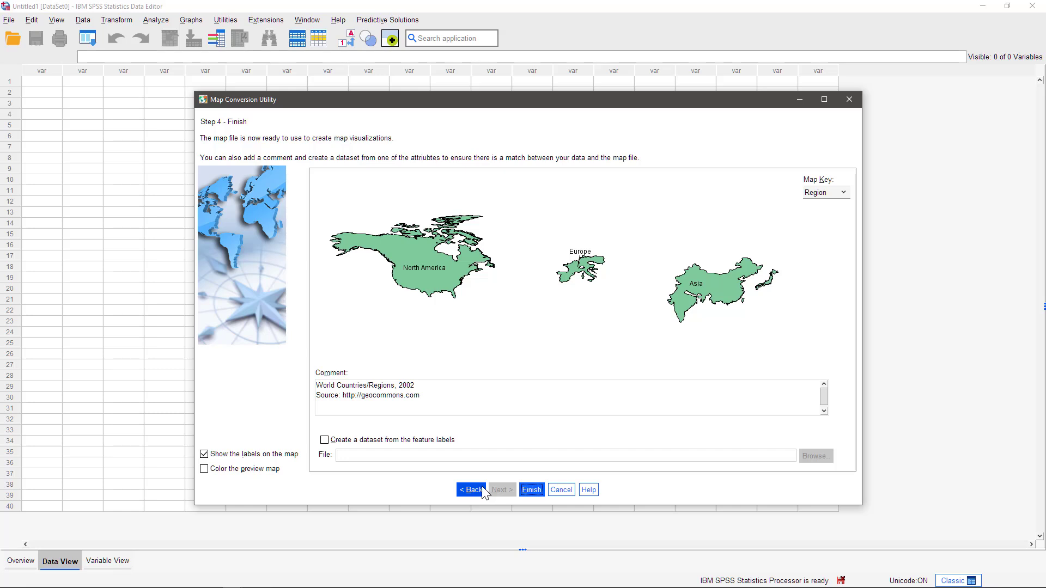
pyautogui.moveTo(429, 397); pyautogui.dragTo(310, 385)
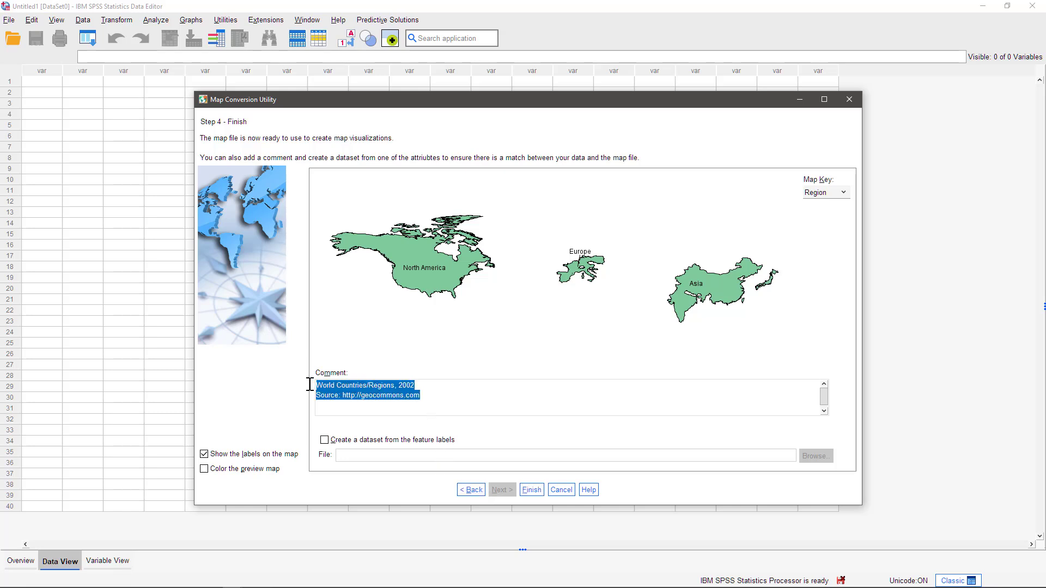
pyautogui.write('Sales')
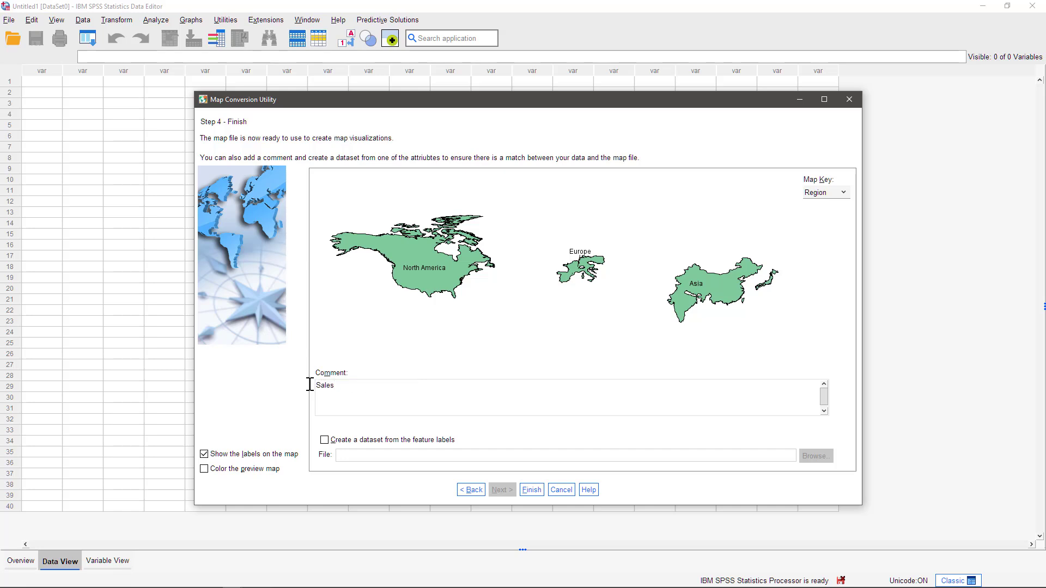
pyautogui.write(' Regions')
pyautogui.click(528, 489)
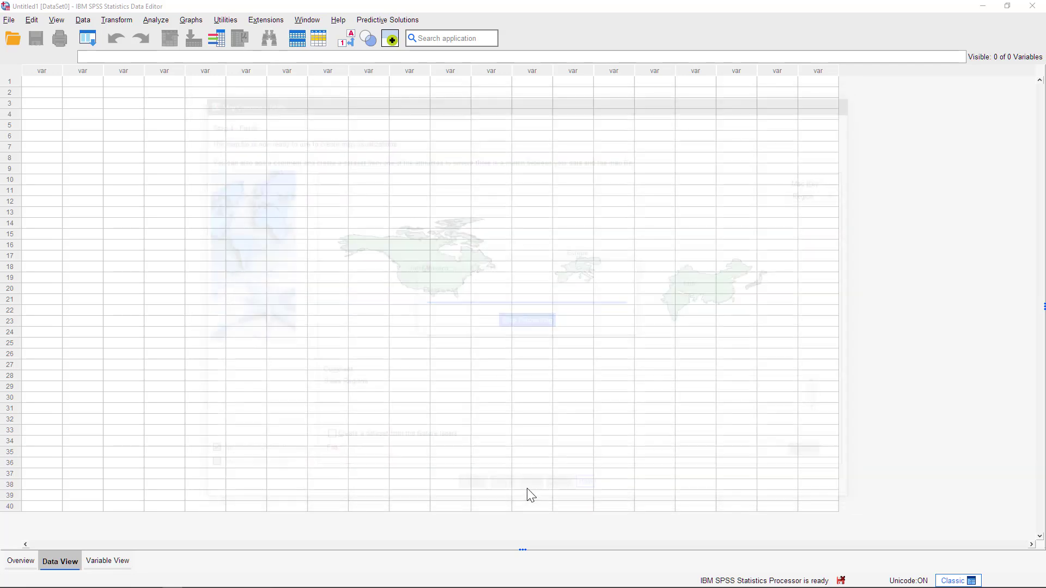